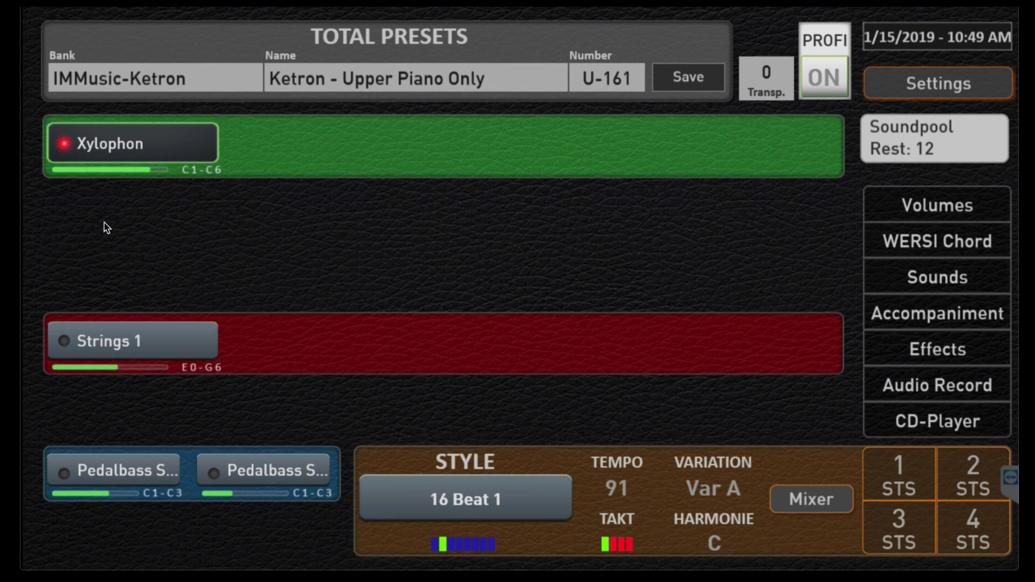
- View the manual controller settings of the Xylophon sound in the upper manual
{"action": "left_click", "coordinate": [133, 153]}
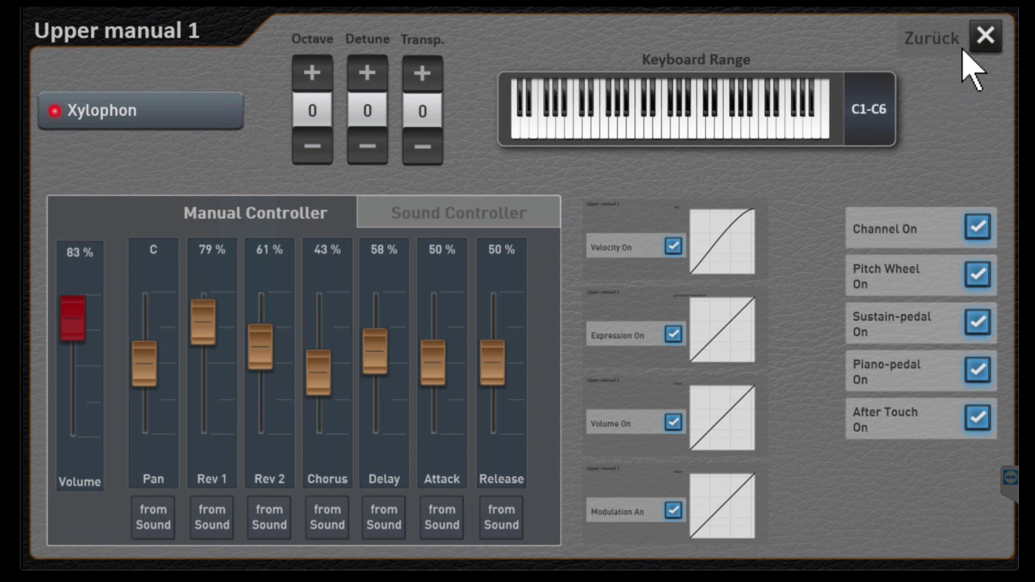
{"action": "left_click", "coordinate": [985, 36]}
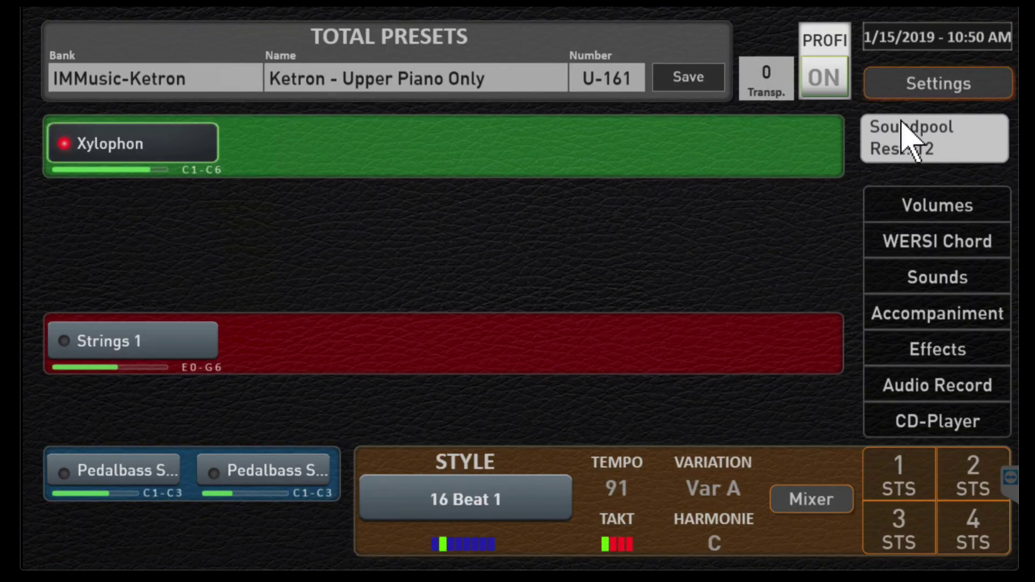
- Add an empty sound slot from the Soundpool to the upper manual beside Xylophon and check its settings
{"action": "left_click", "coordinate": [912, 150]}
{"action": "left_click_drag", "start_coordinate": [913, 150], "coordinate": [669, 157]}
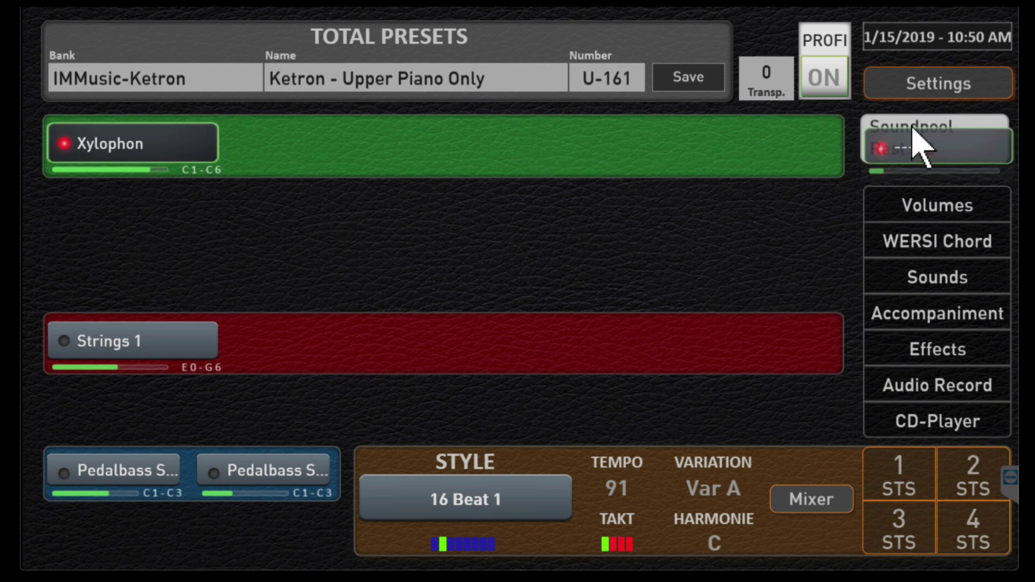
{"action": "left_click_drag", "start_coordinate": [912, 161], "coordinate": [619, 138]}
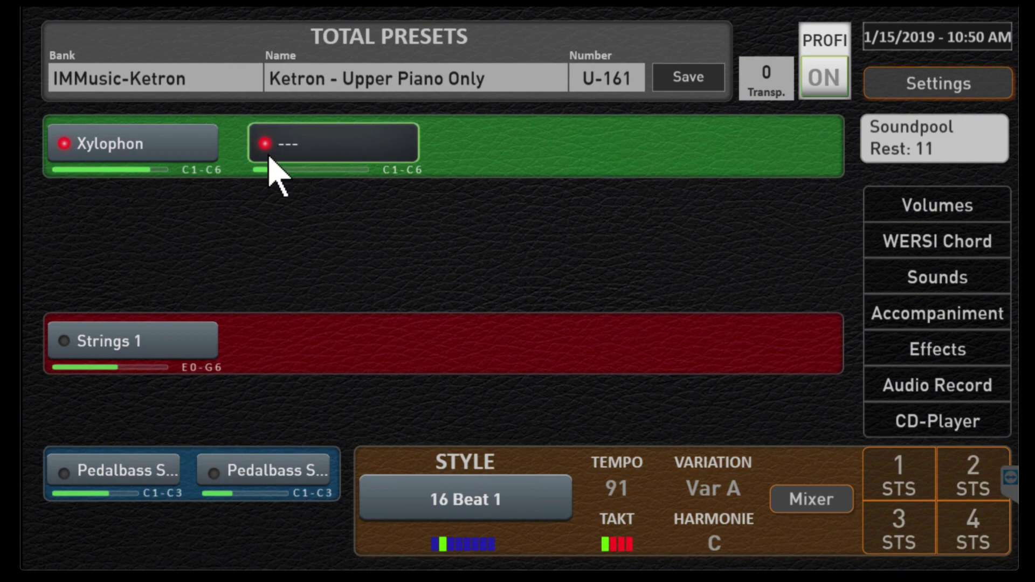
{"action": "left_click", "coordinate": [340, 149]}
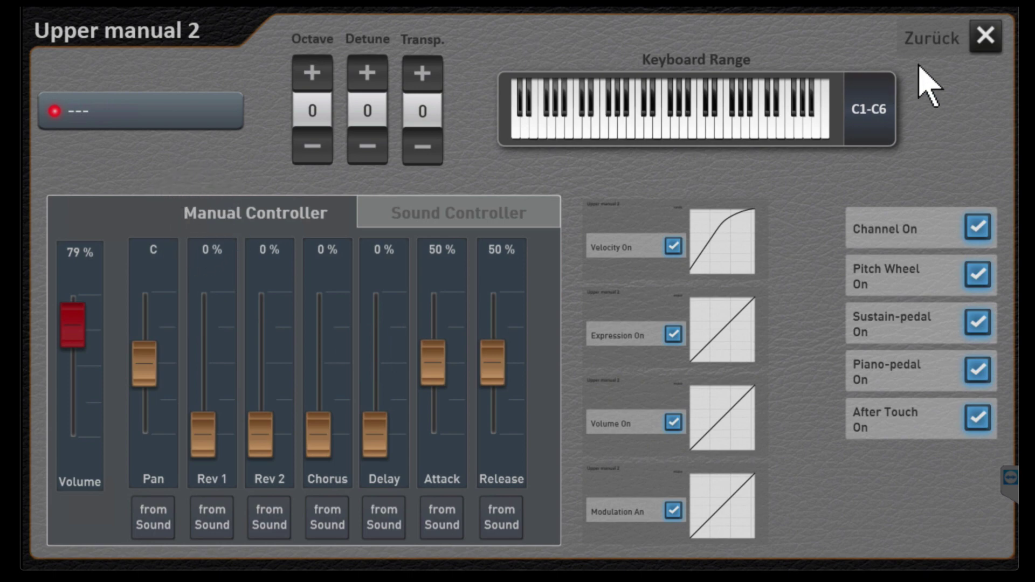
{"action": "left_click", "coordinate": [986, 38]}
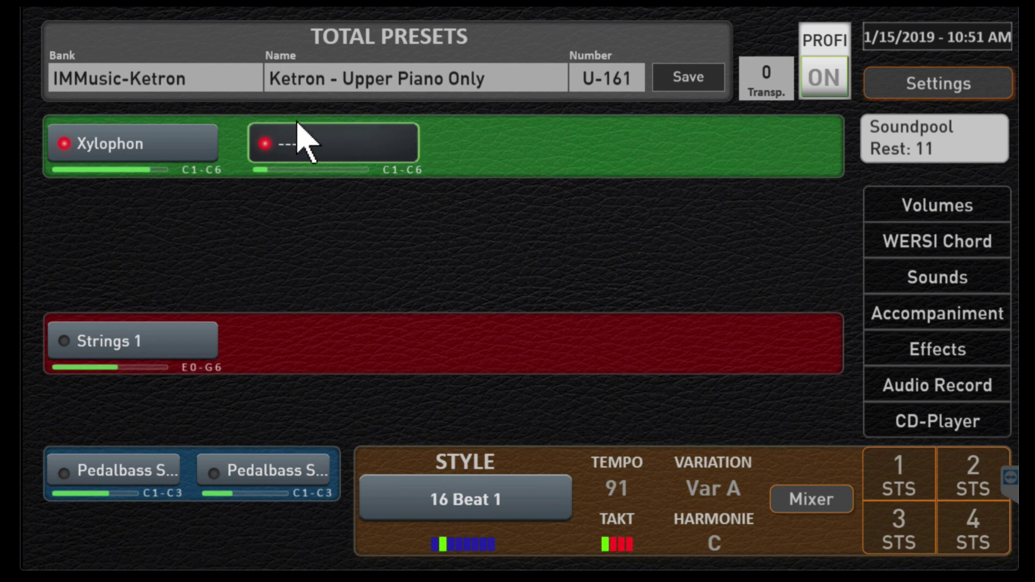
- Load Std MIDI Ext1 Channel 1 from the User Sounds' MIDI Out subgroup into the empty upper manual slot
{"action": "left_click", "coordinate": [258, 130]}
{"action": "left_click", "coordinate": [928, 278]}
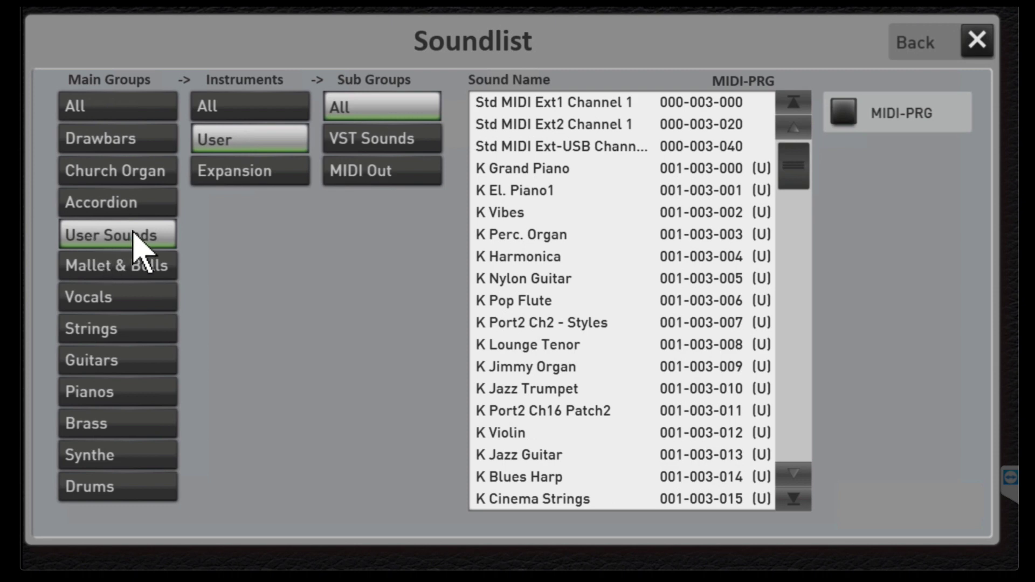
{"action": "left_click", "coordinate": [375, 173]}
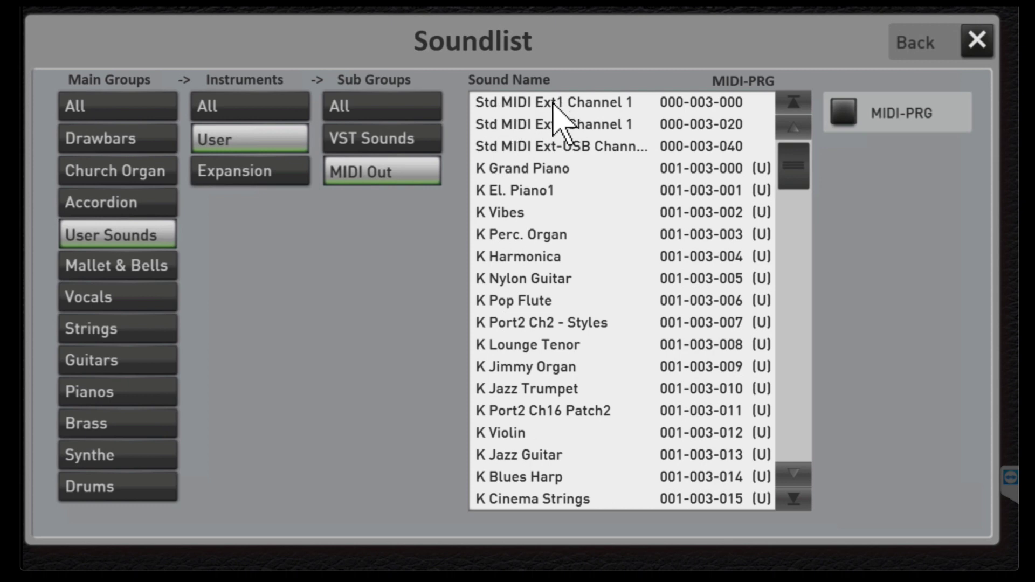
{"action": "left_click", "coordinate": [554, 103]}
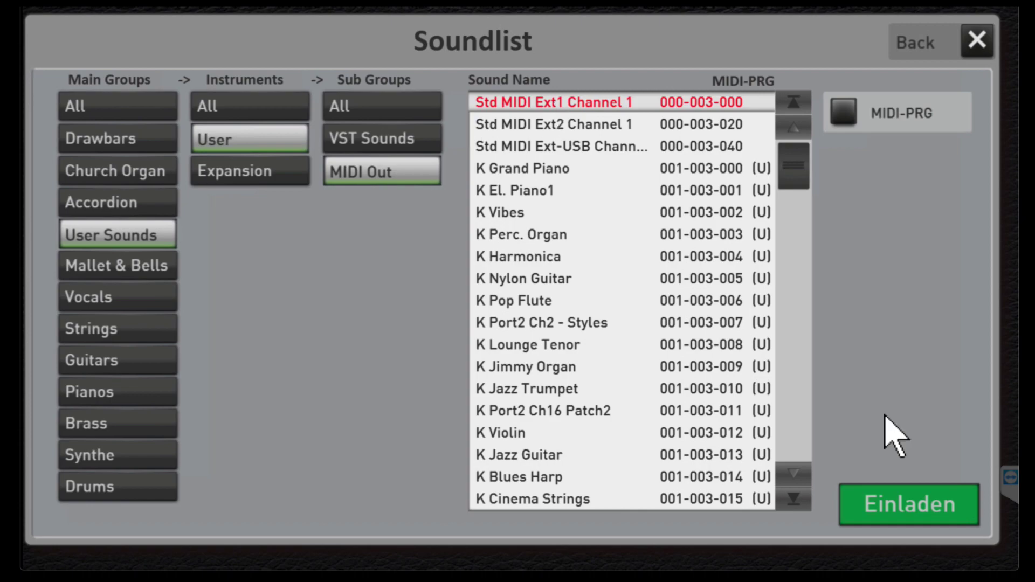
{"action": "left_click", "coordinate": [904, 520]}
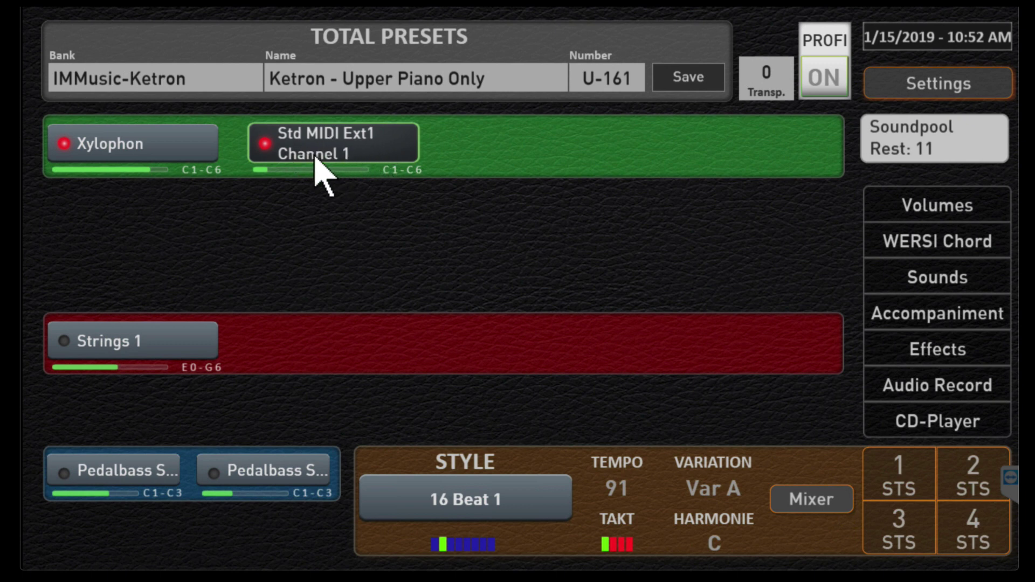
- Open the routing settings of the Std MIDI Ext1 Channel 1 sound and enable sound editing
{"action": "left_click", "coordinate": [345, 157]}
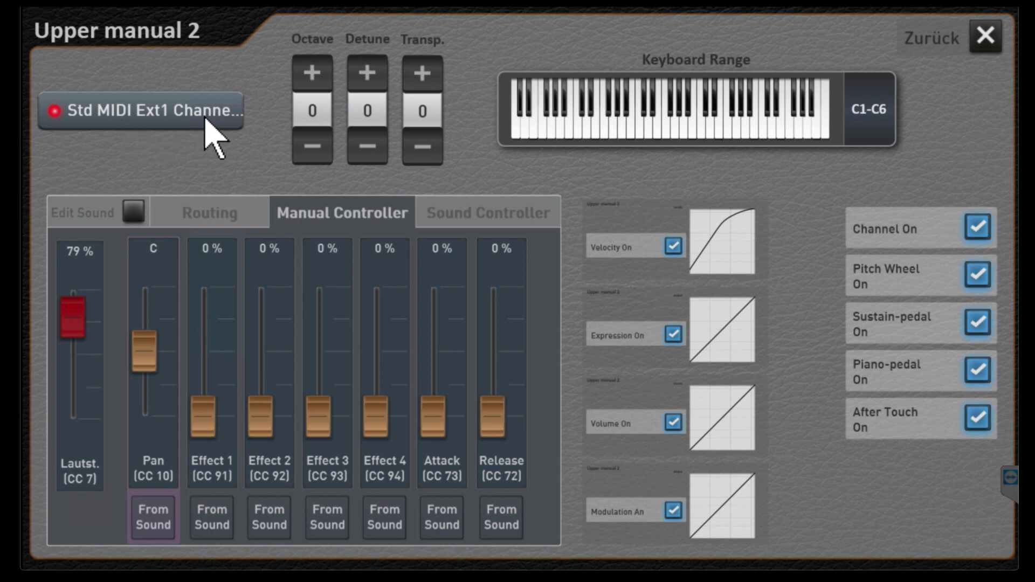
{"action": "left_click", "coordinate": [213, 214]}
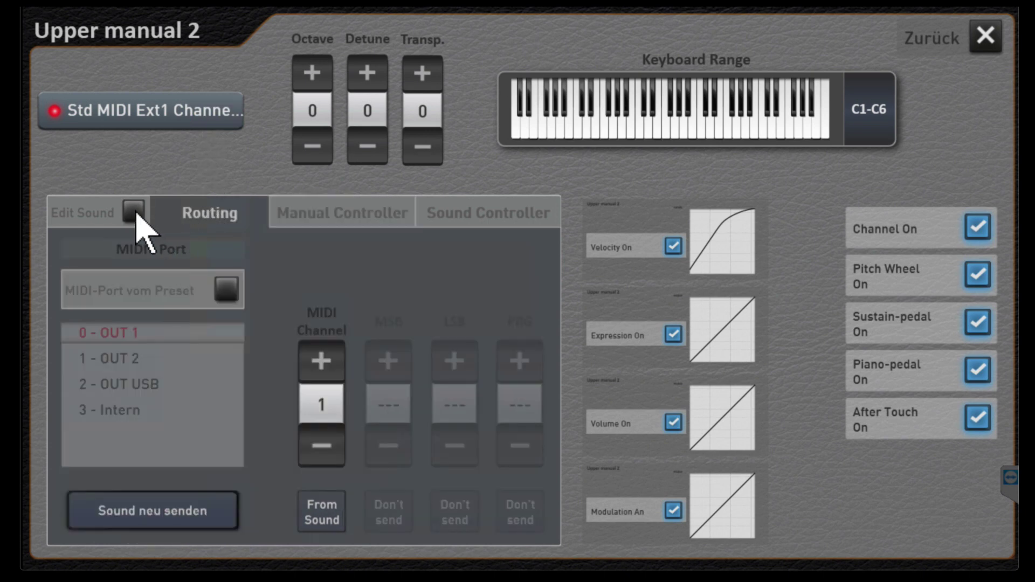
{"action": "left_click", "coordinate": [134, 212]}
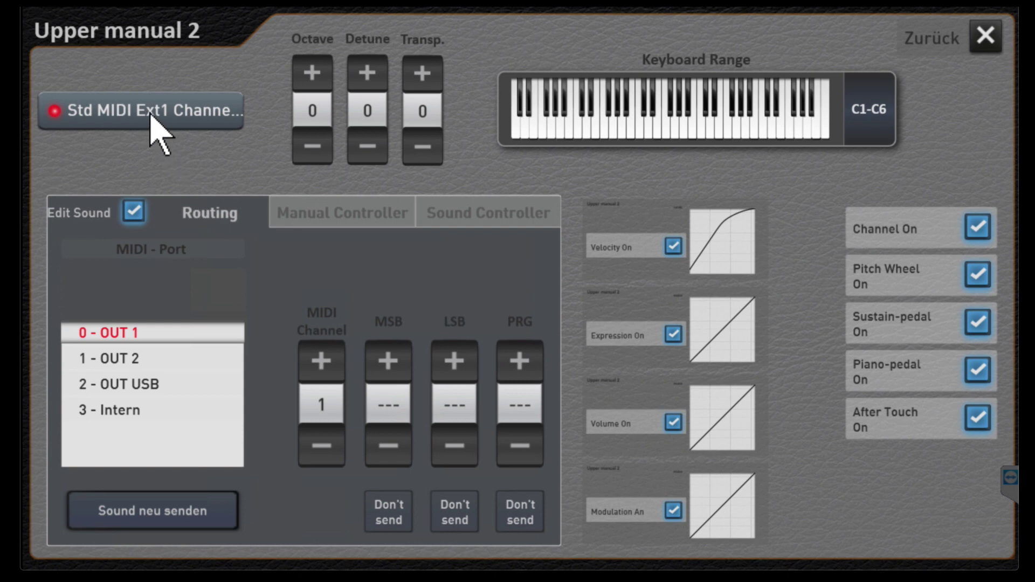
- Set the MIDI channel of the Std MIDI Ext1 sound to sys(3)
{"action": "left_click", "coordinate": [320, 377]}
{"action": "left_click", "coordinate": [322, 362]}
{"action": "left_click", "coordinate": [321, 362]}
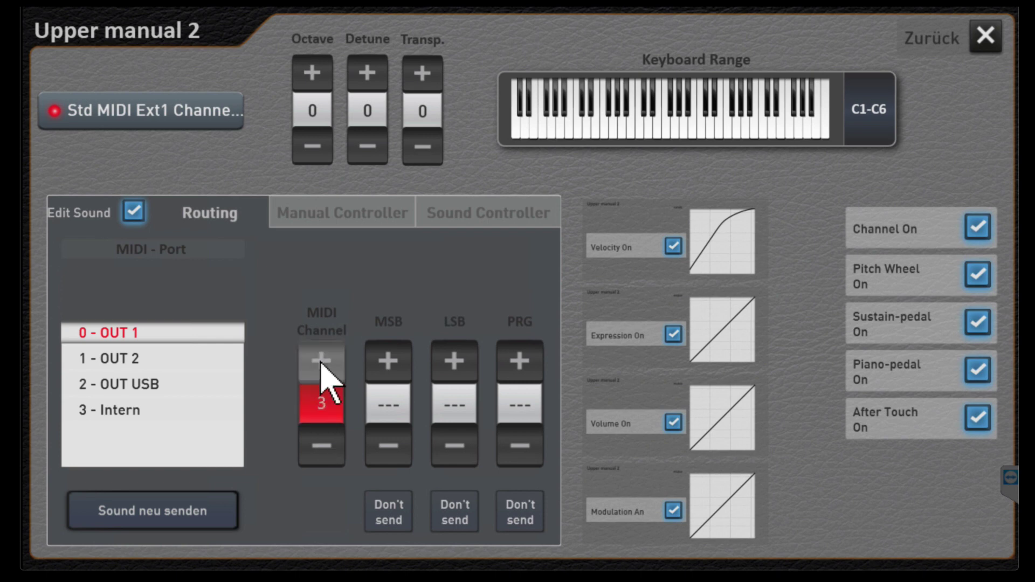
{"action": "left_click", "coordinate": [320, 361]}
{"action": "left_click", "coordinate": [320, 362]}
{"action": "left_click", "coordinate": [321, 362]}
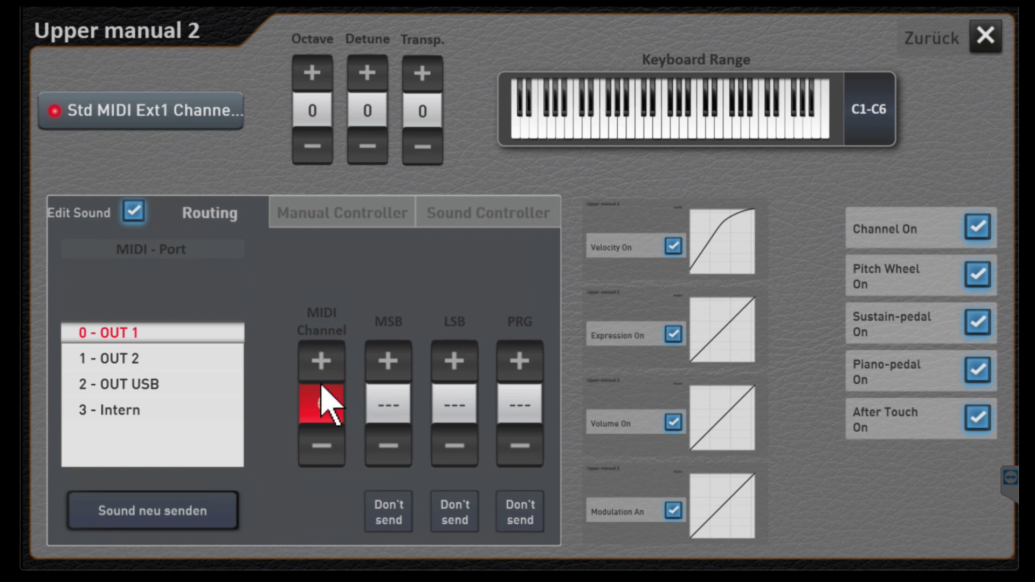
{"action": "left_click", "coordinate": [322, 445]}
{"action": "left_click", "coordinate": [322, 445]}
{"action": "left_click", "coordinate": [322, 445]}
{"action": "left_click", "coordinate": [321, 445]}
{"action": "left_click", "coordinate": [321, 445]}
{"action": "left_click", "coordinate": [322, 446]}
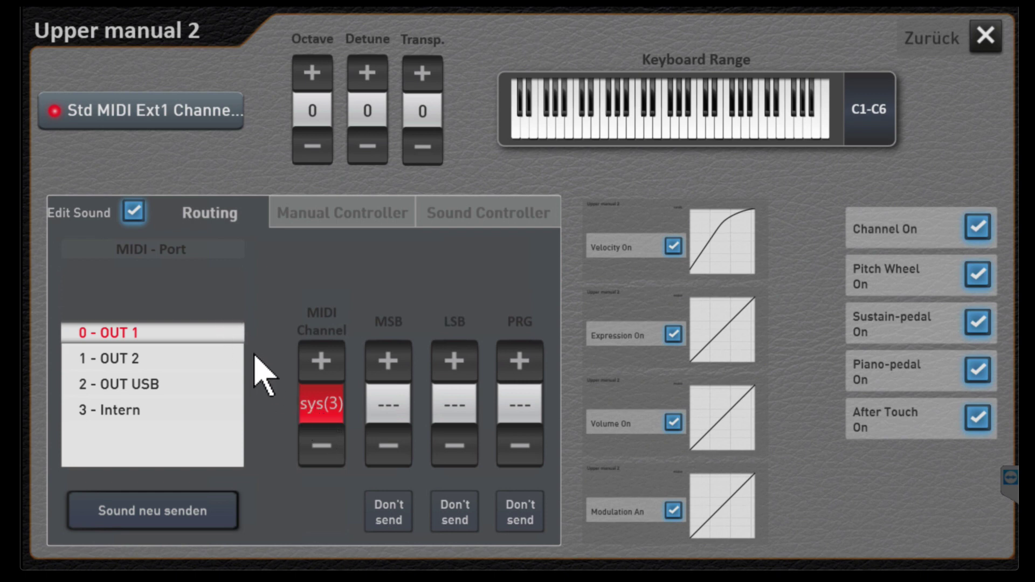
- Finish editing, choose to save the modified MIDI sound, and pick the empty memory location 001-003-017
{"action": "left_click", "coordinate": [134, 212]}
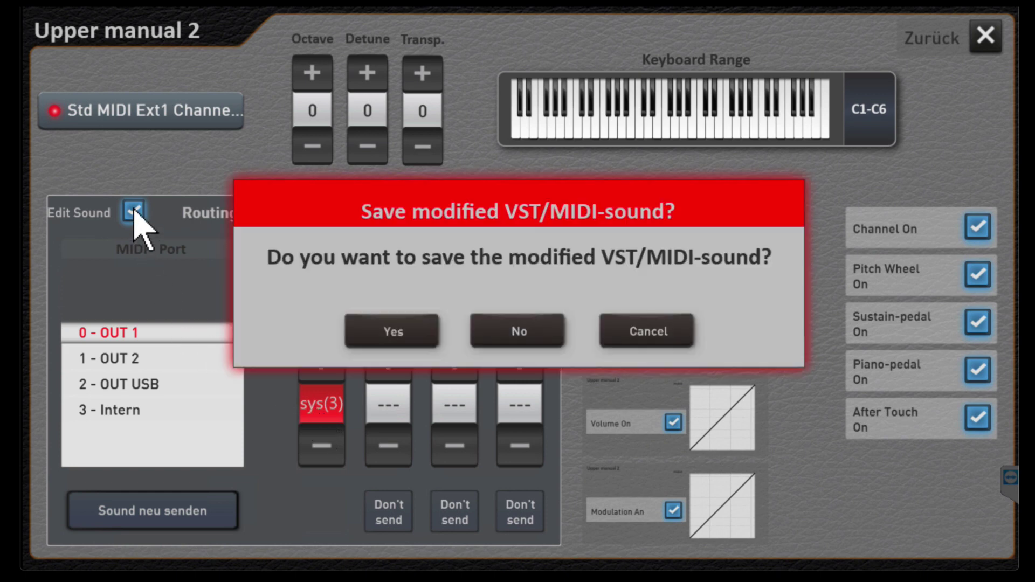
{"action": "left_click", "coordinate": [396, 332]}
{"action": "scroll", "coordinate": [422, 324], "scroll_direction": "down", "scroll_amount": 3}
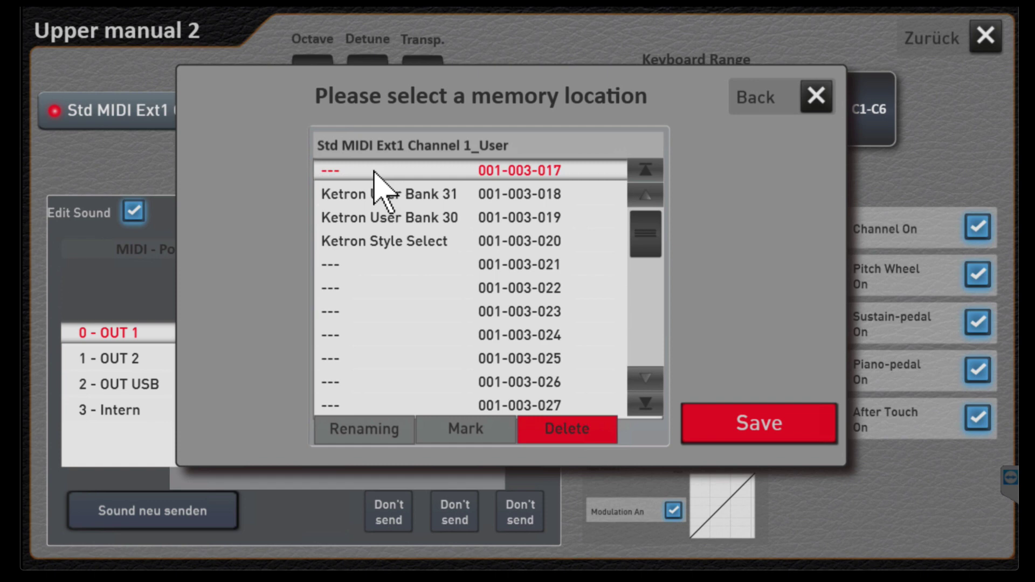
- Name the sound Video_Demo_Sound, save it to the selected memory location, and return to the Total Presets overview
{"action": "left_click", "coordinate": [368, 430]}
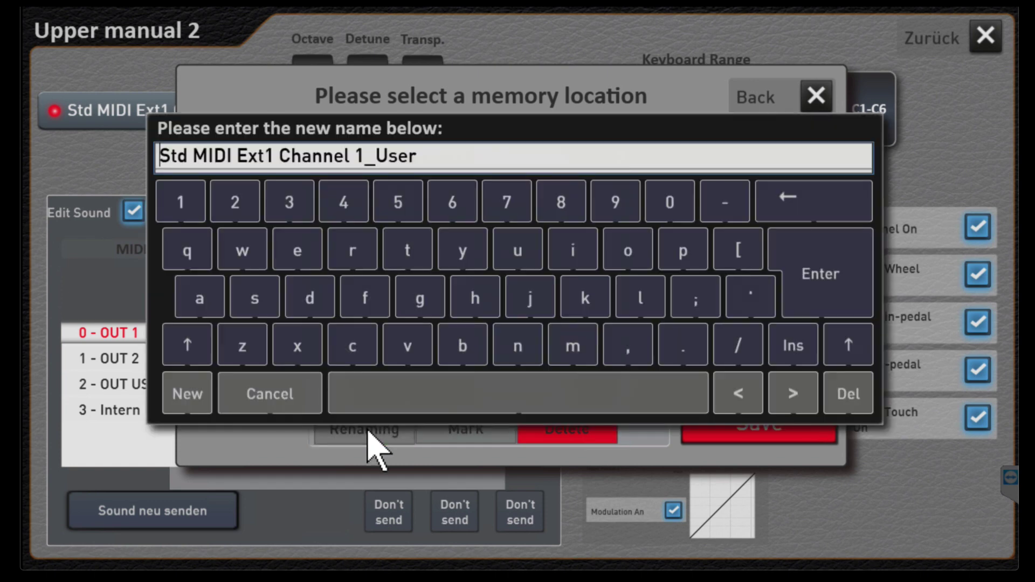
{"action": "left_click", "coordinate": [190, 392]}
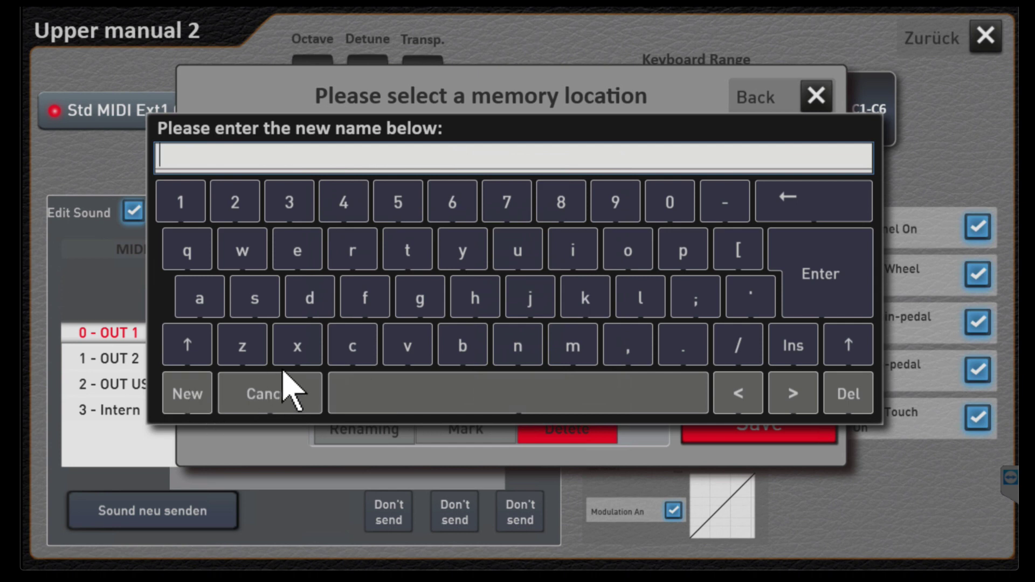
{"action": "type", "text": "C"}
{"action": "key", "text": "BackSpace"}
{"action": "type", "text": "Video"}
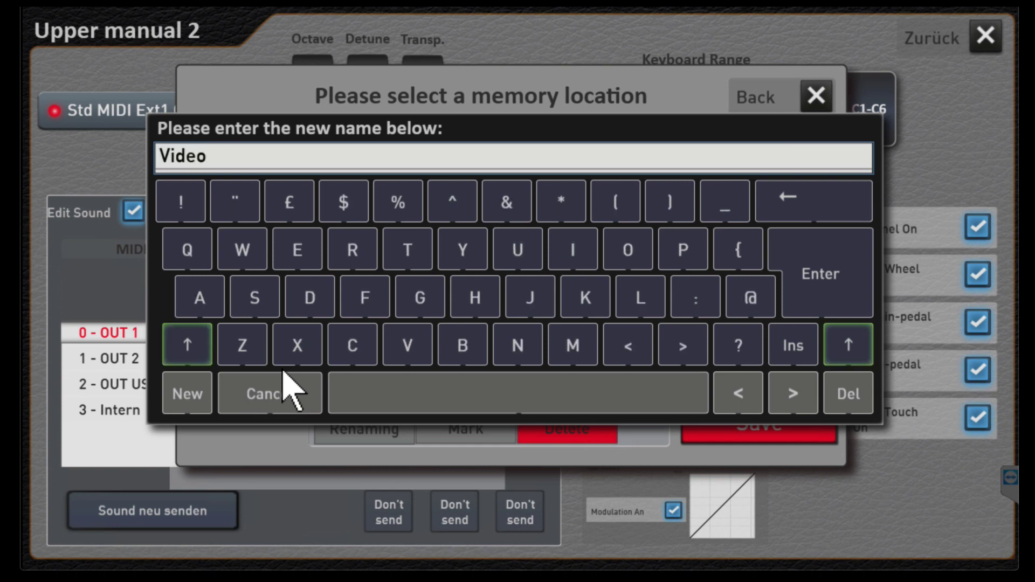
{"action": "type", "text": "_Demo_Soun"}
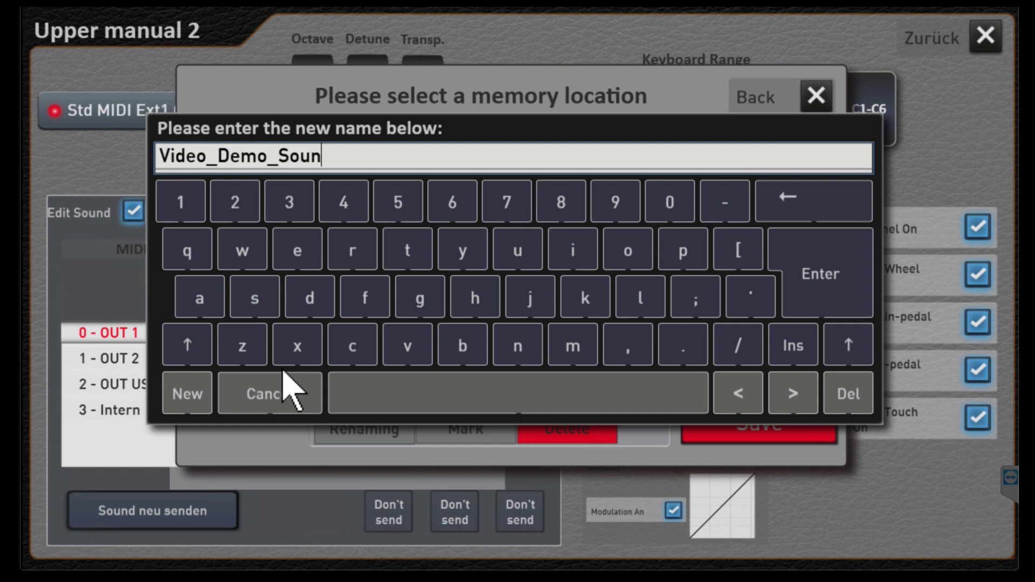
{"action": "type", "text": "d"}
{"action": "left_click", "coordinate": [799, 297]}
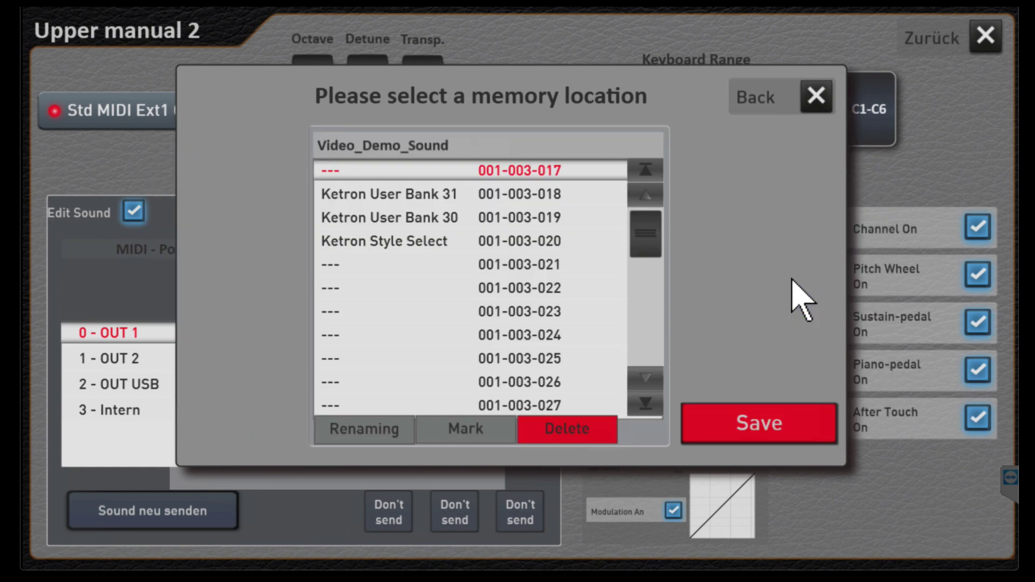
{"action": "left_click", "coordinate": [765, 420]}
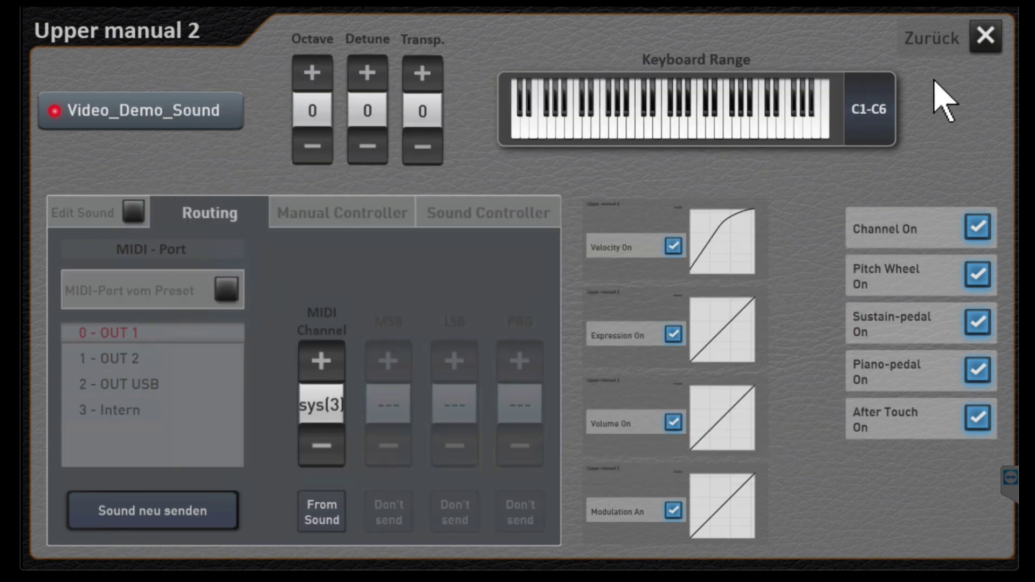
{"action": "left_click", "coordinate": [975, 36]}
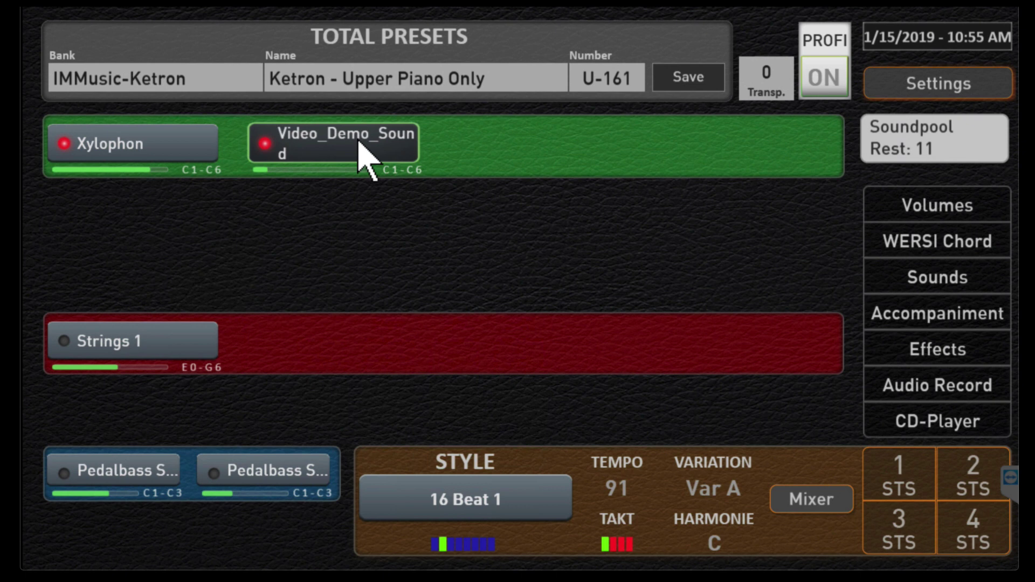
- Add a third sound slot to the upper manual and load Video_Demo_Sound from the User MIDI Out sounds into it
{"action": "left_click_drag", "start_coordinate": [919, 153], "coordinate": [535, 136]}
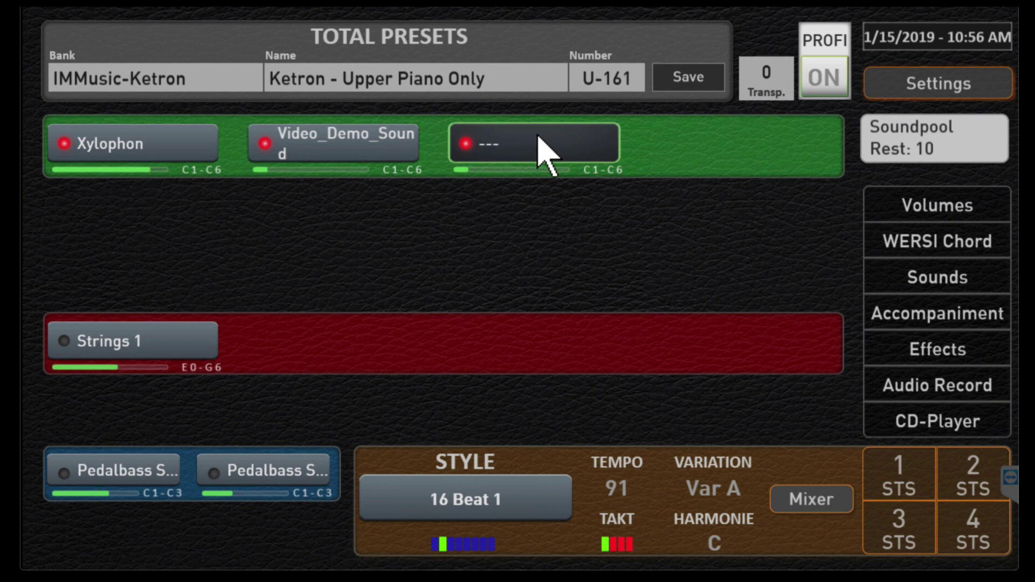
{"action": "left_click", "coordinate": [931, 273]}
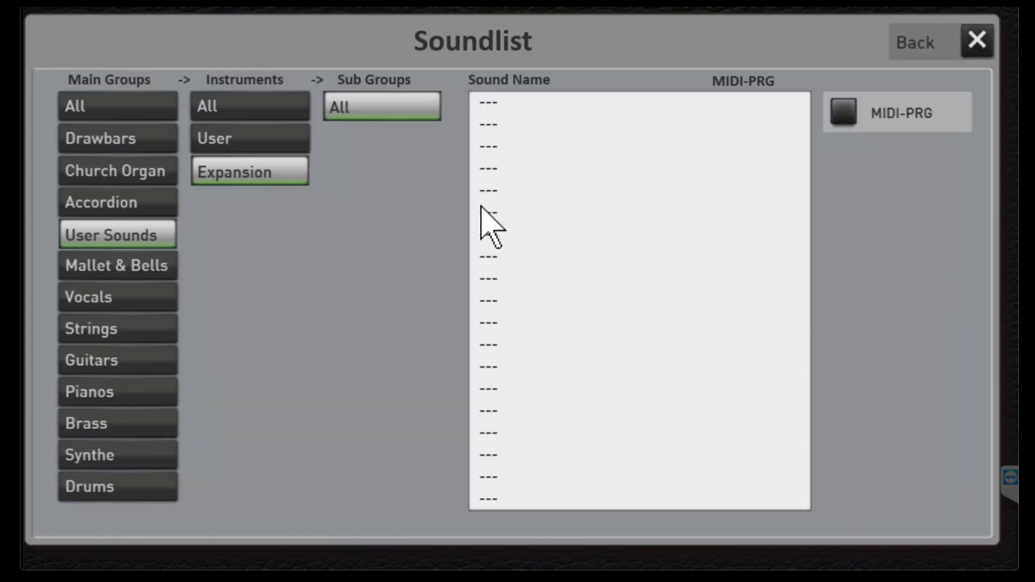
{"action": "left_click", "coordinate": [124, 237]}
{"action": "left_click", "coordinate": [218, 172]}
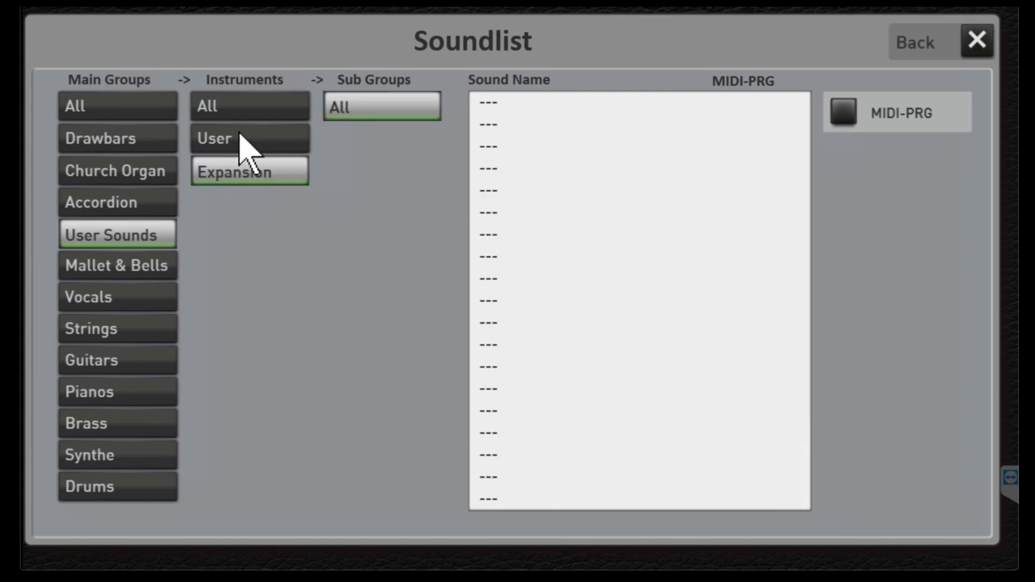
{"action": "left_click", "coordinate": [237, 138]}
{"action": "left_click", "coordinate": [367, 170]}
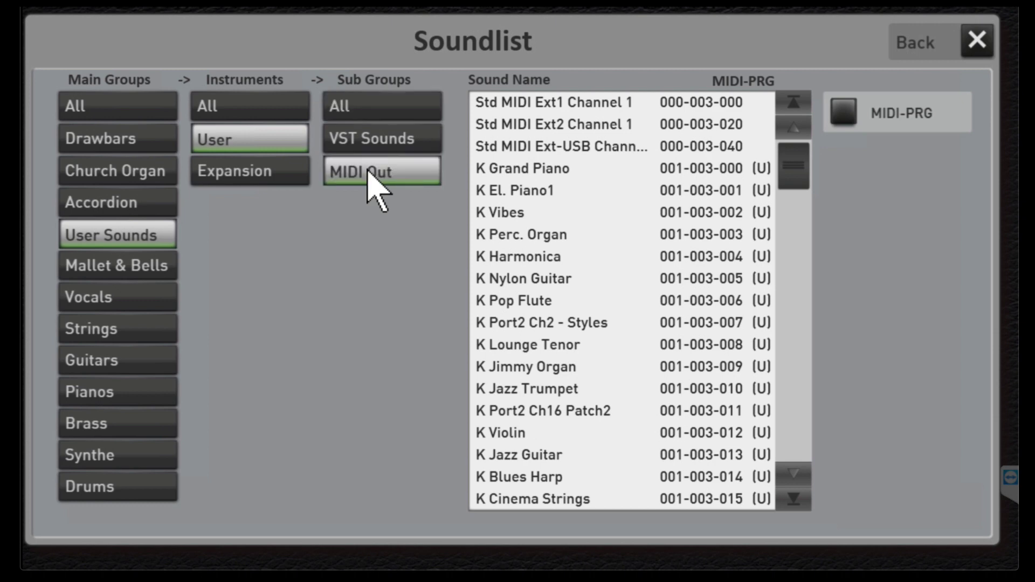
{"action": "left_click_drag", "start_coordinate": [797, 166], "coordinate": [792, 488]}
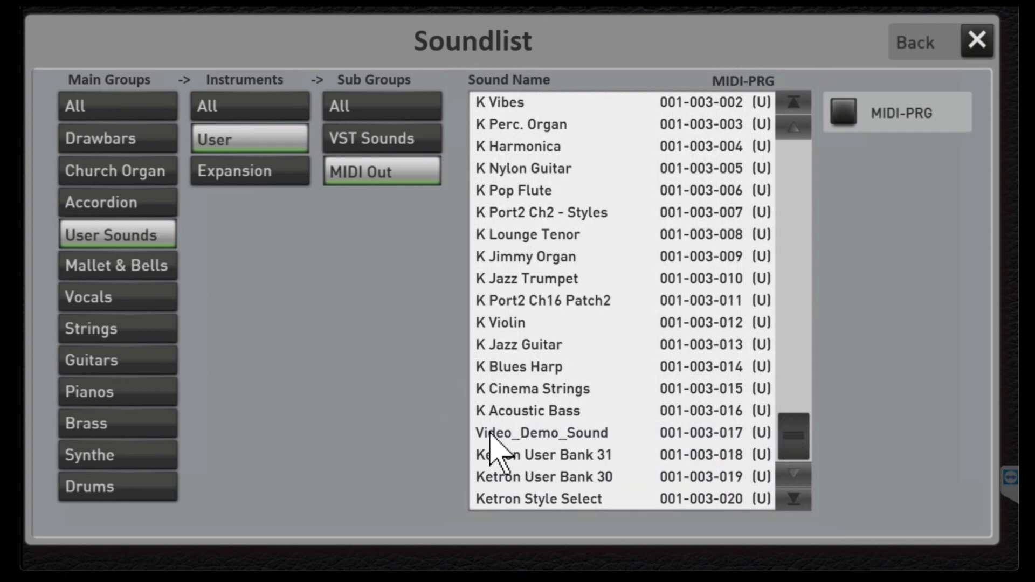
{"action": "left_click", "coordinate": [554, 434]}
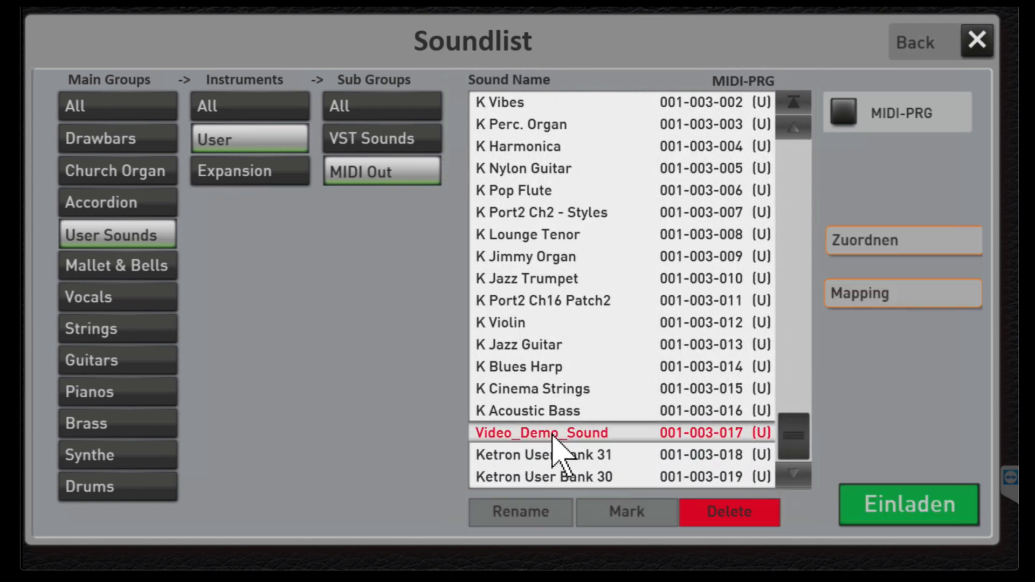
{"action": "left_click", "coordinate": [873, 509]}
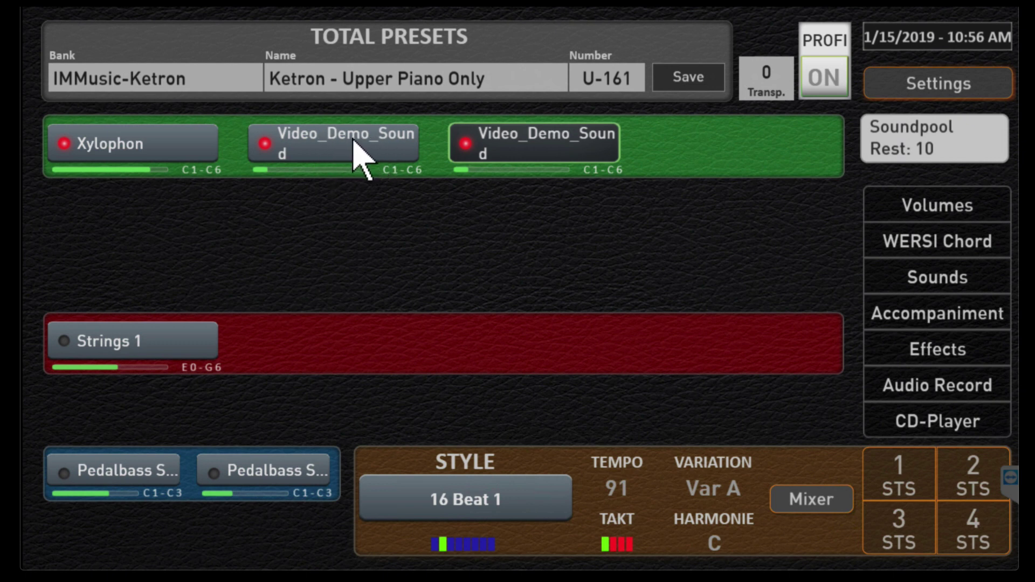
- Check the MIDI port and channel routing of the third upper manual sound in sound editing mode
{"action": "left_click", "coordinate": [562, 157]}
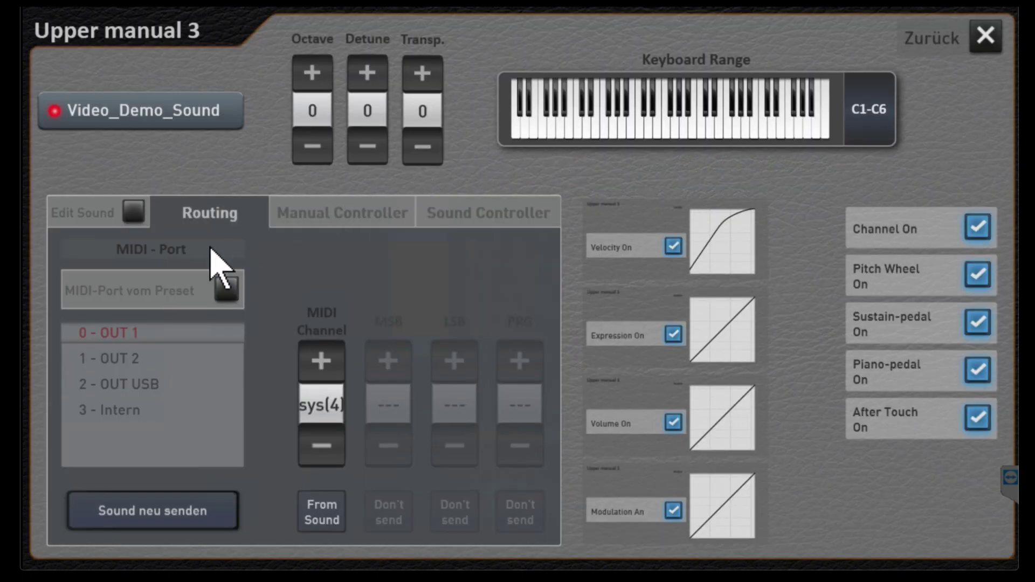
{"action": "left_click", "coordinate": [134, 211]}
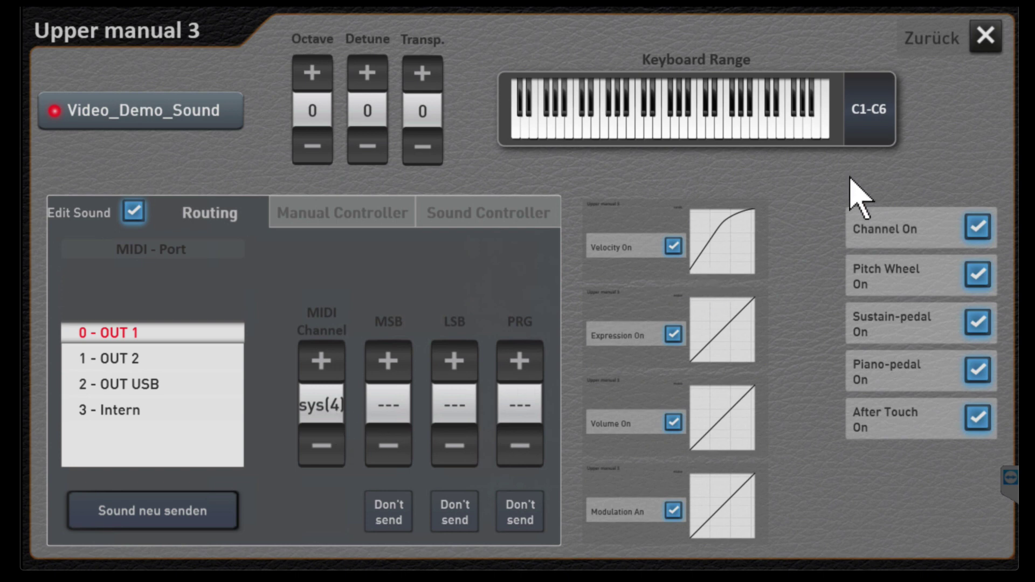
{"action": "left_click", "coordinate": [991, 40]}
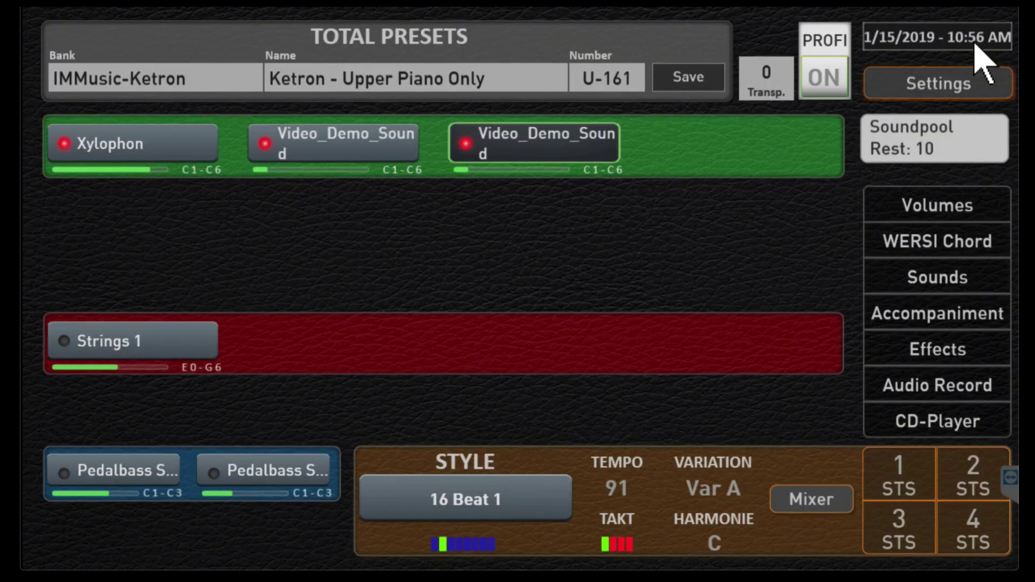